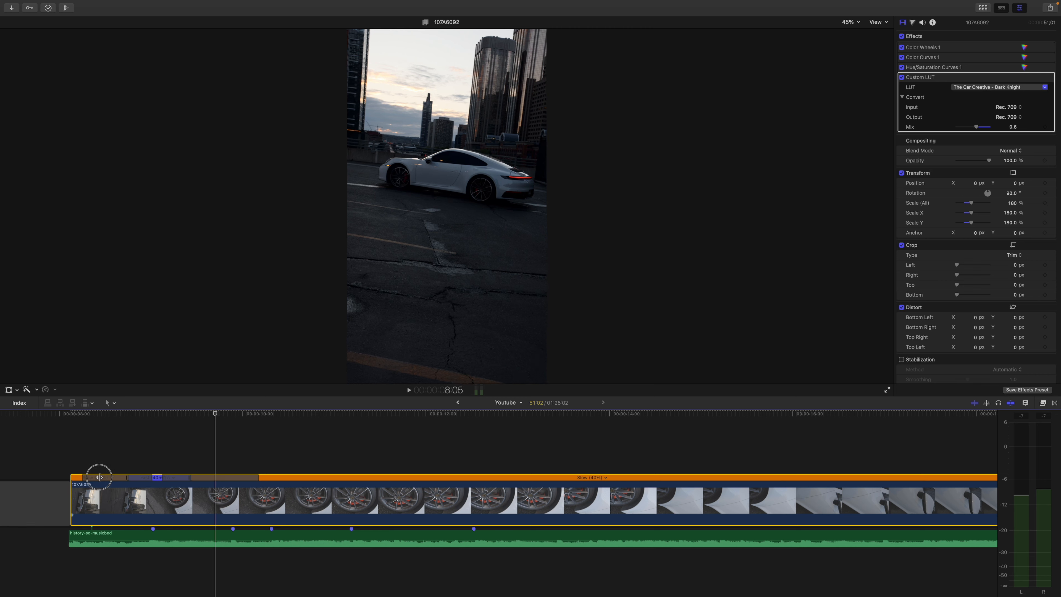
Set the first fast speed segment of clip 107A6092 to a custom rate of 5000% and play back the ramp.
click(172, 477)
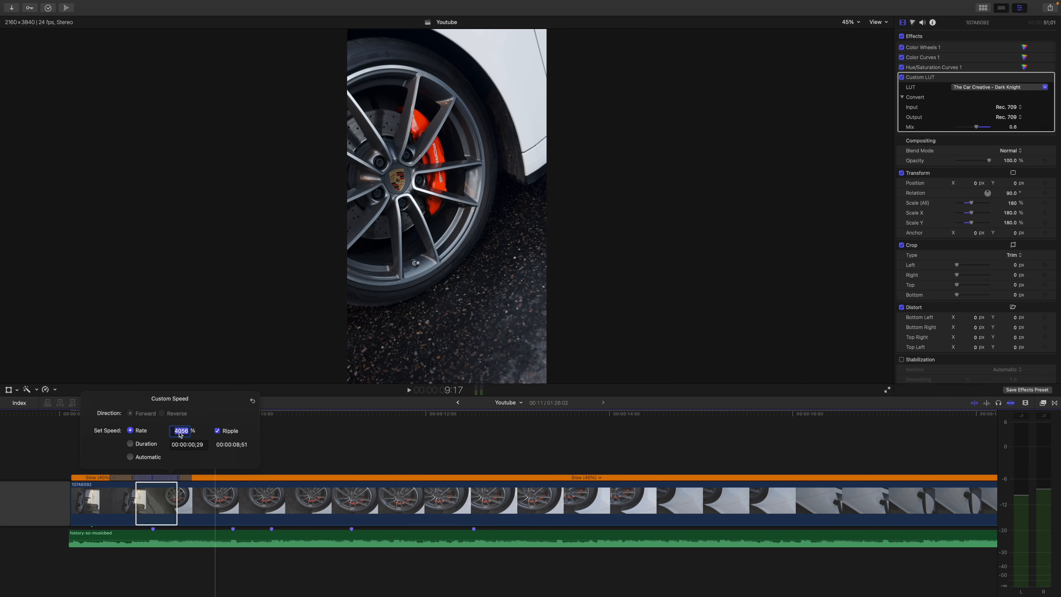
key(Return)
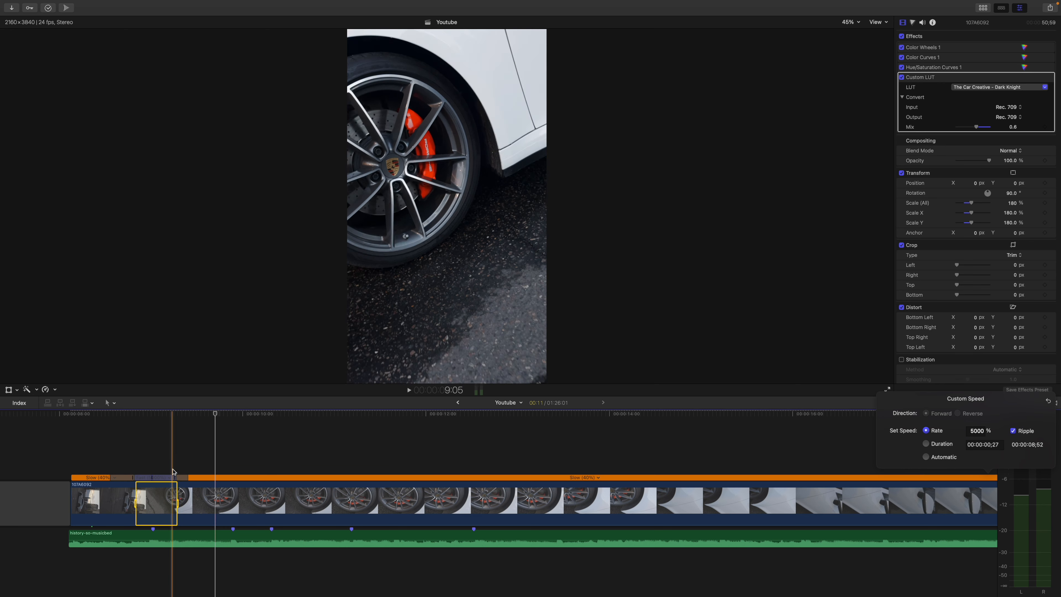
click(128, 475)
click(127, 461)
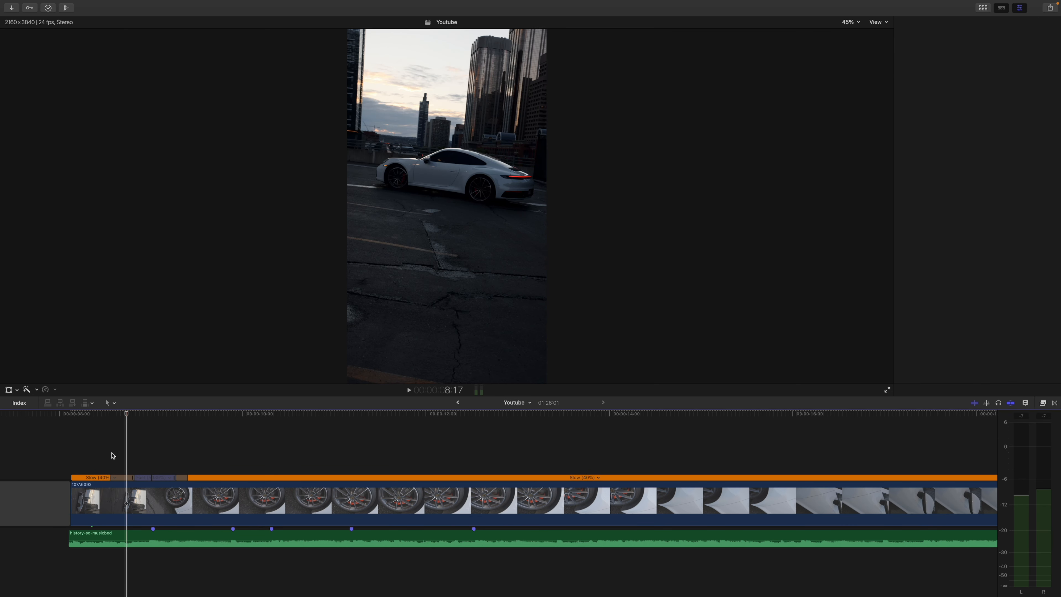
key(space)
key(space)
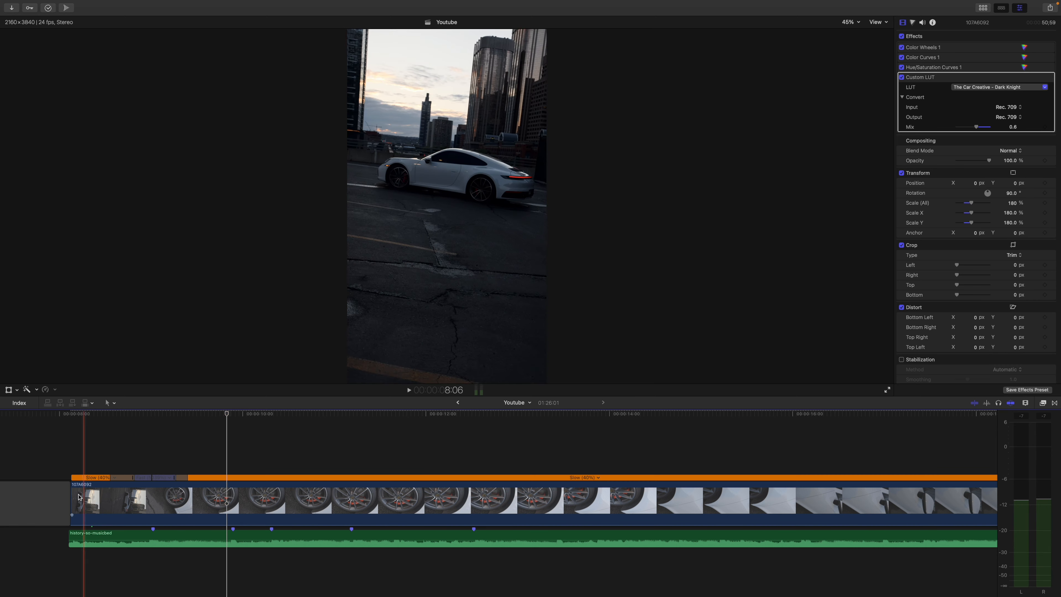
Trim about 4 frames off the start of clip 107A6092 and move the history-so-musicbed track to the clip's new start.
drag(76, 499, 91, 499)
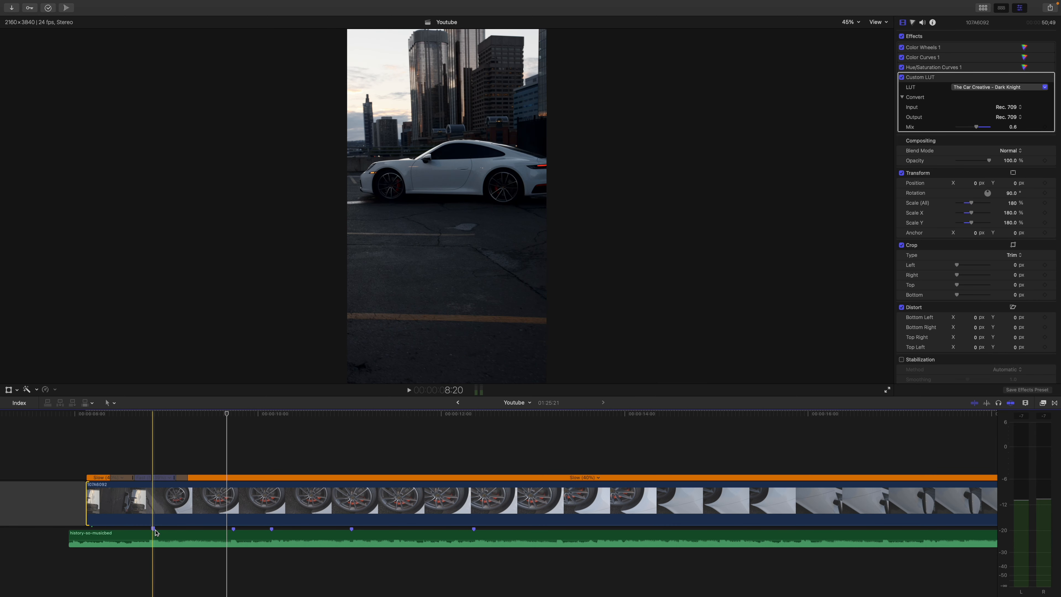
click(163, 529)
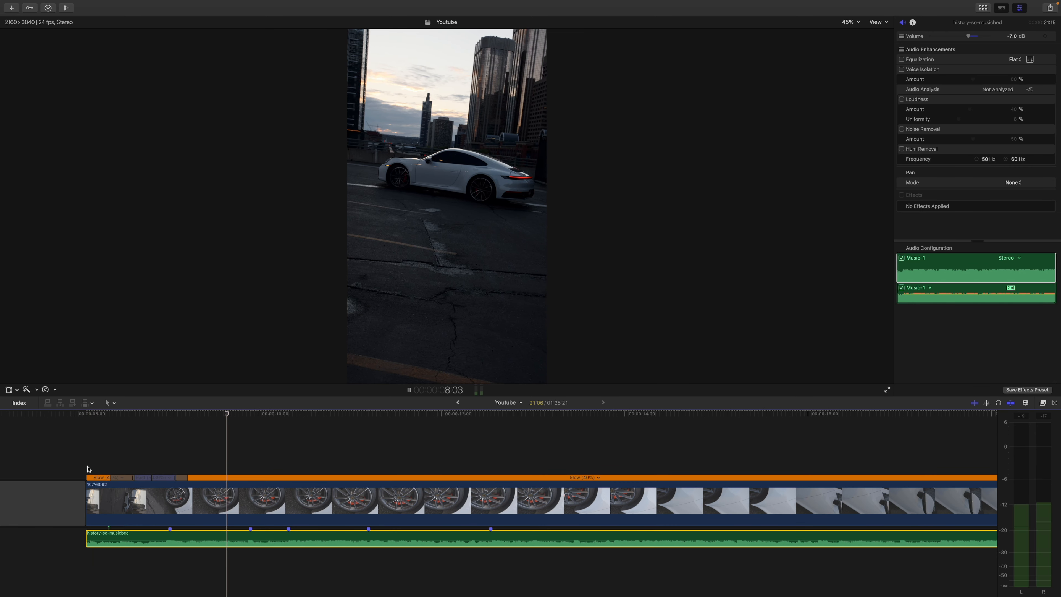
key(space)
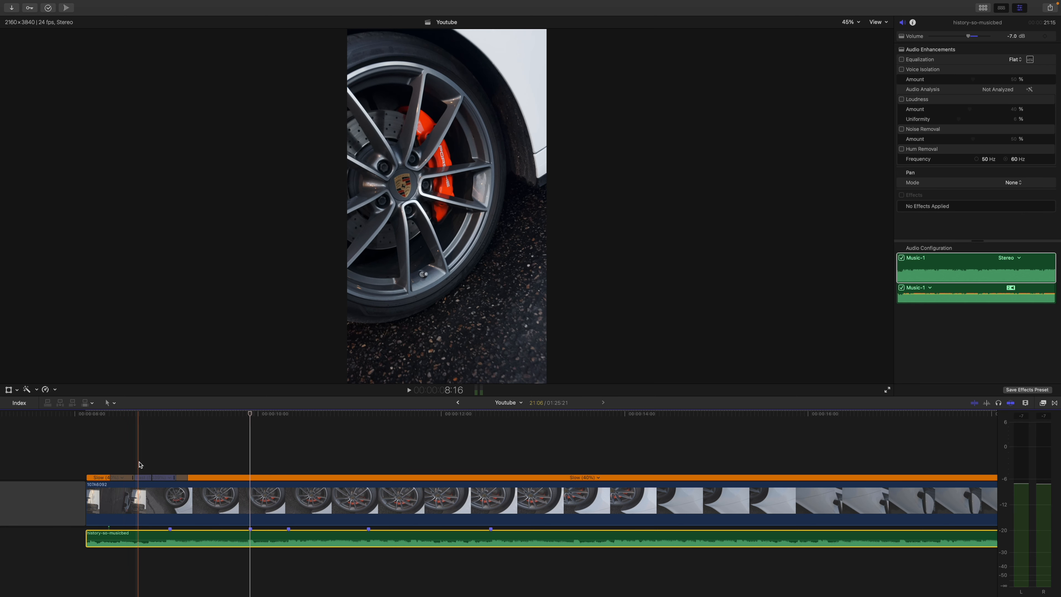
Set the first fast speed segment, just before the wheel shot, to a custom rate of 6000% and play it back.
click(159, 480)
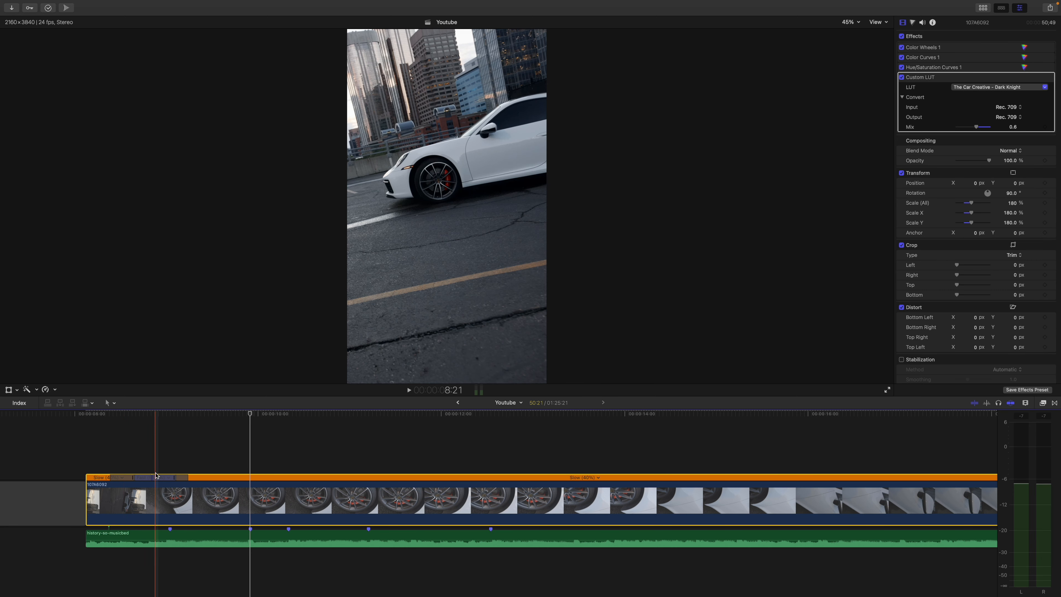
click(170, 478)
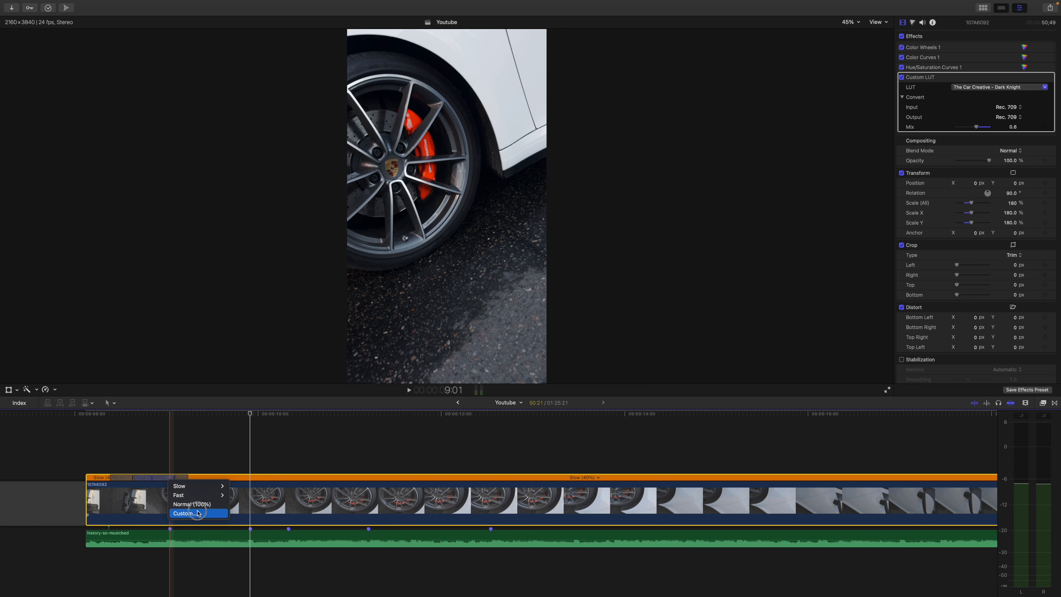
click(198, 514)
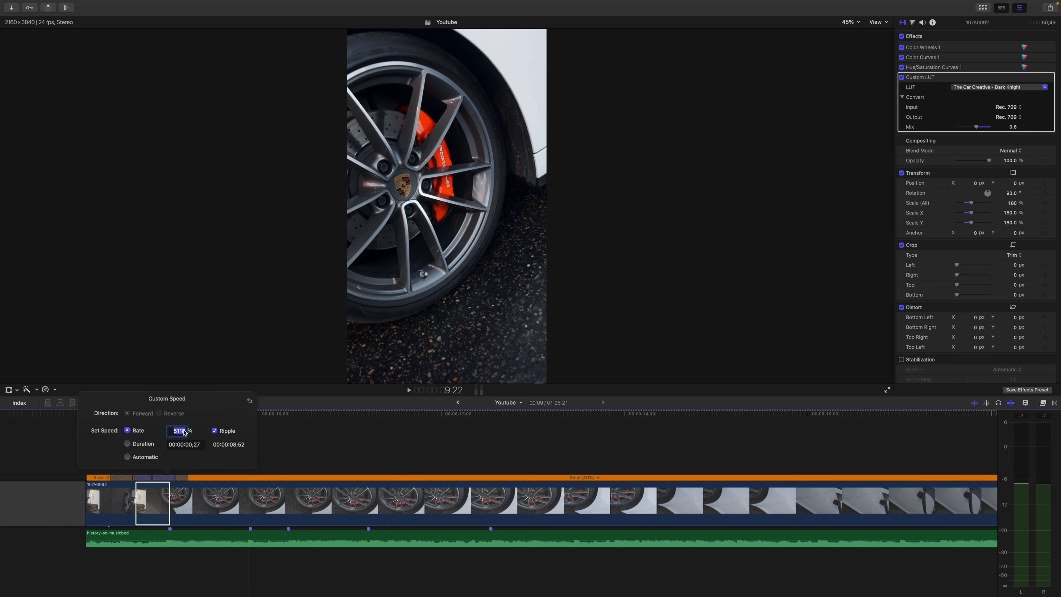
key(Return)
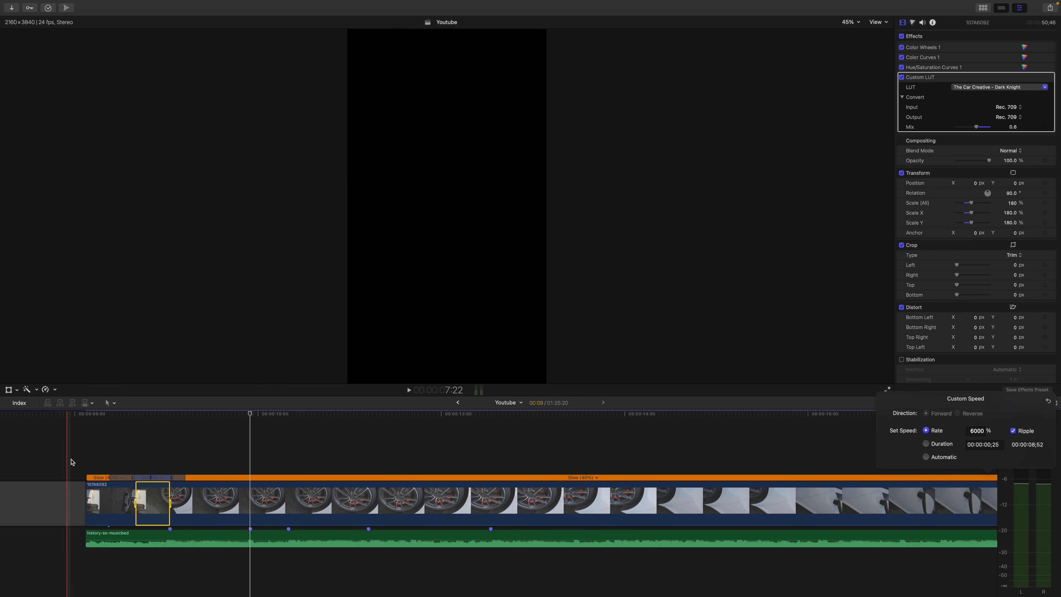
key(space)
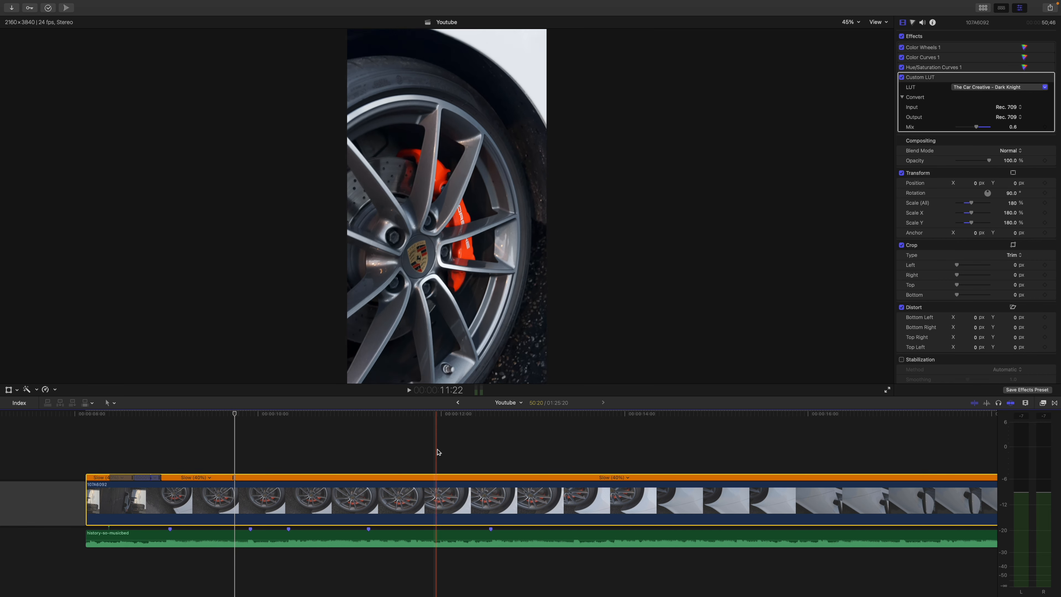
Split the clip's speed at the rear fender shot at 23:14 and set the section between the wheel and that point to 6000%.
key(super+minus)
key(super+minus)
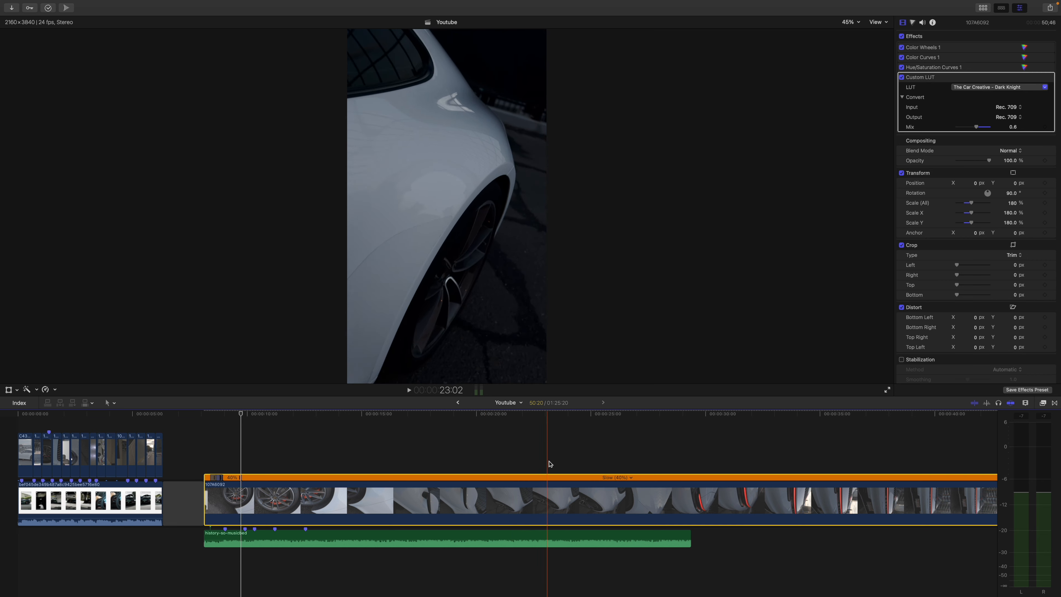
click(558, 464)
click(558, 497)
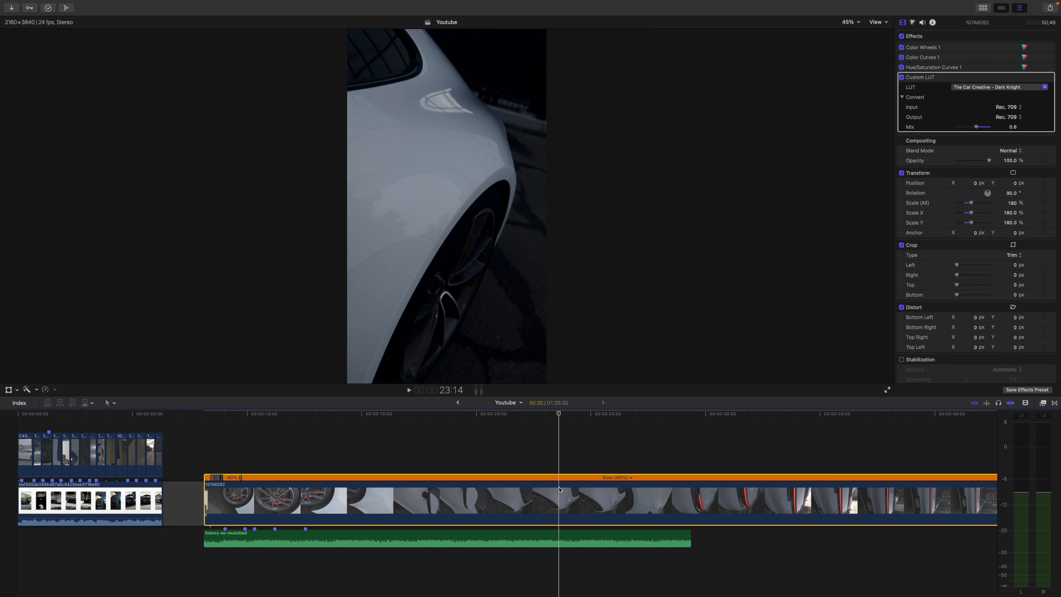
key(shift+b)
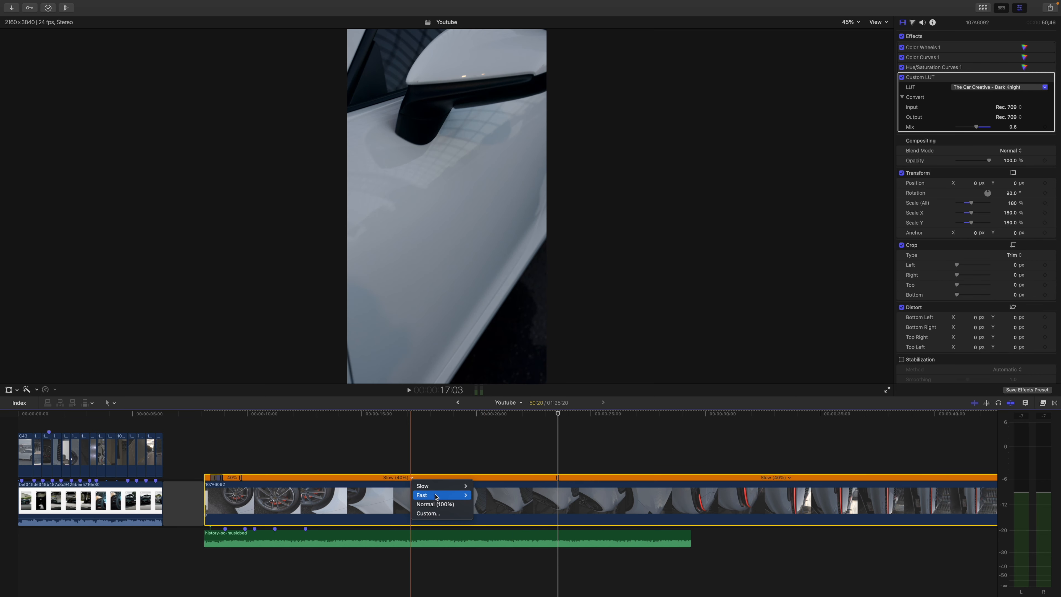
key(ctrl+alt+r)
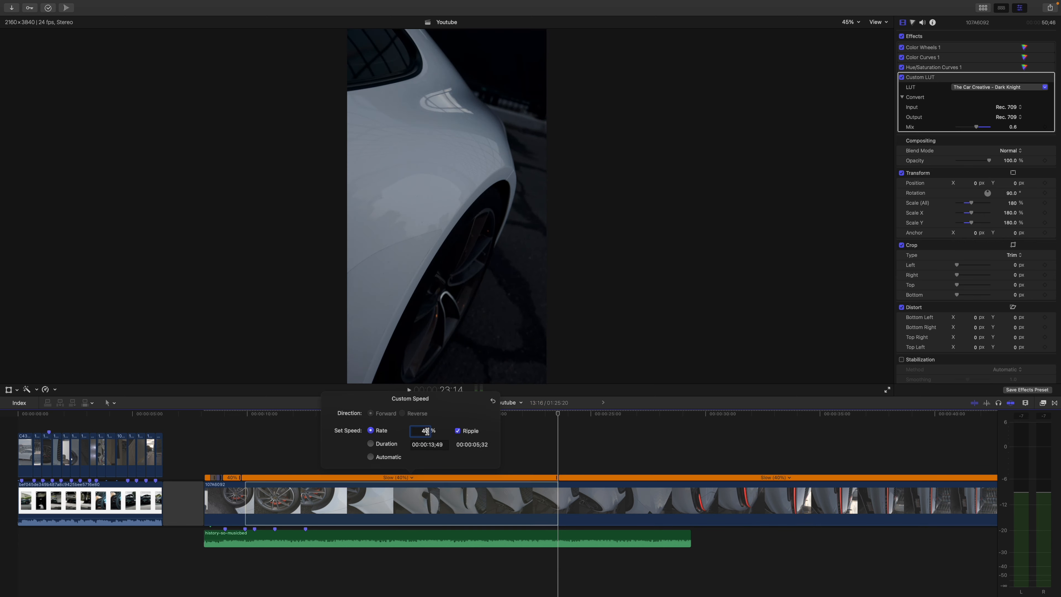
key(Return)
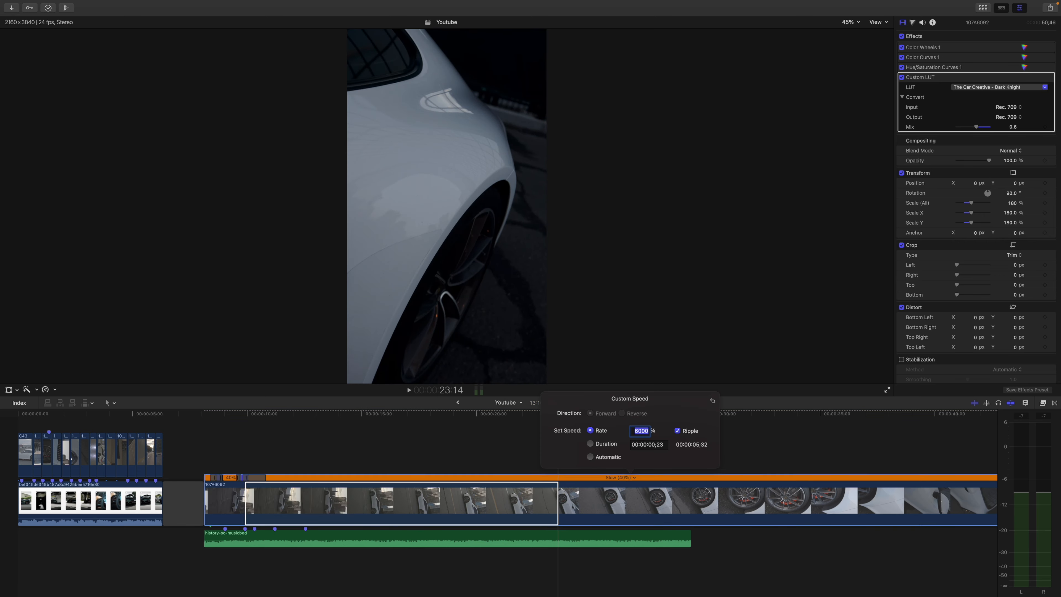
Play back the speed ramp from the wheel shot to the rear fender and check it against the music markers.
click(229, 461)
key(super+equal)
key(super+equal)
key(space)
key(space)
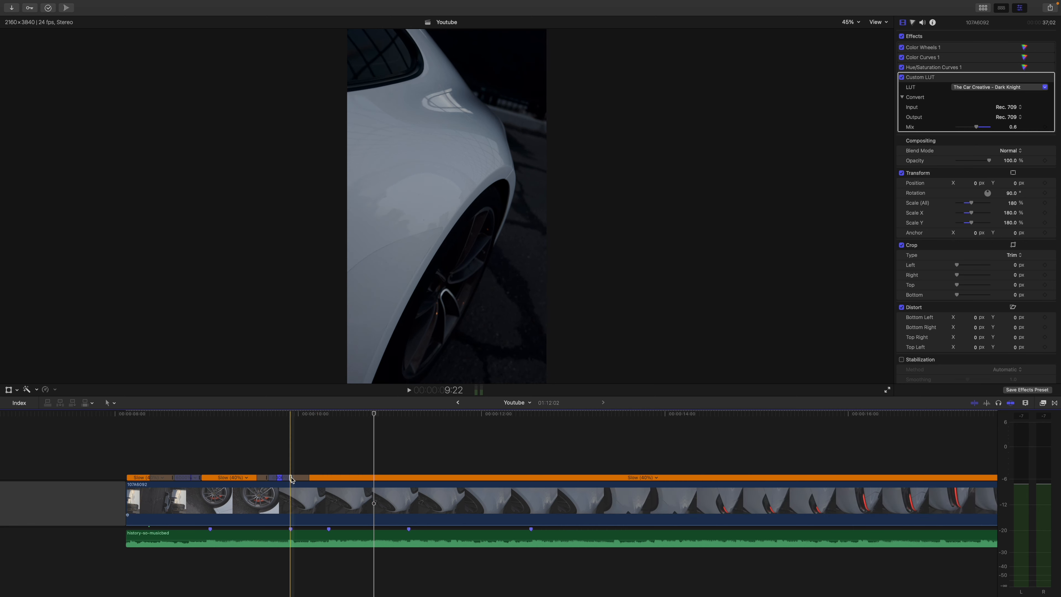
click(314, 481)
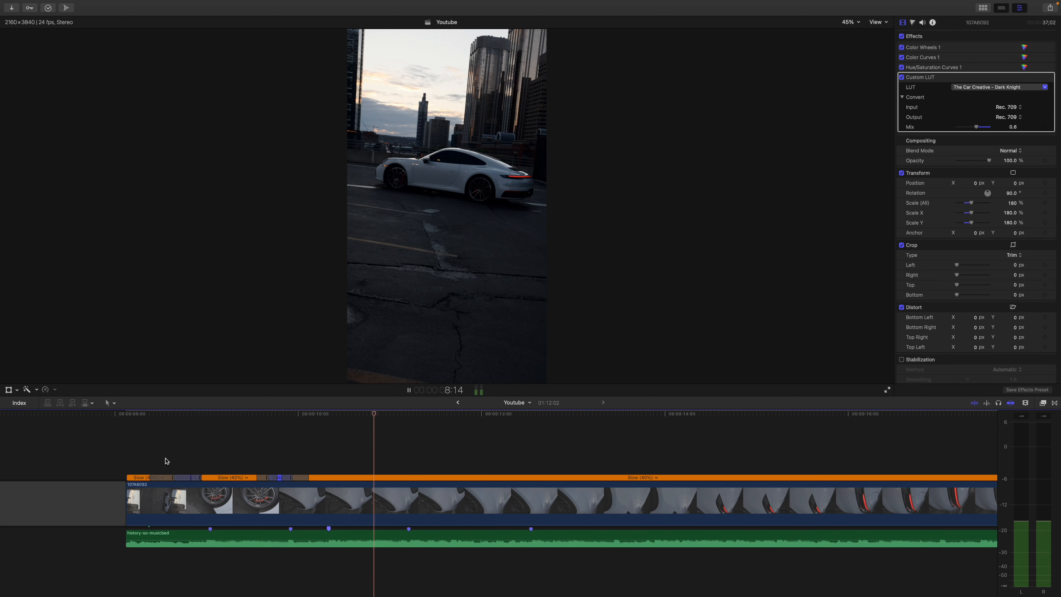
key(space)
key(space)
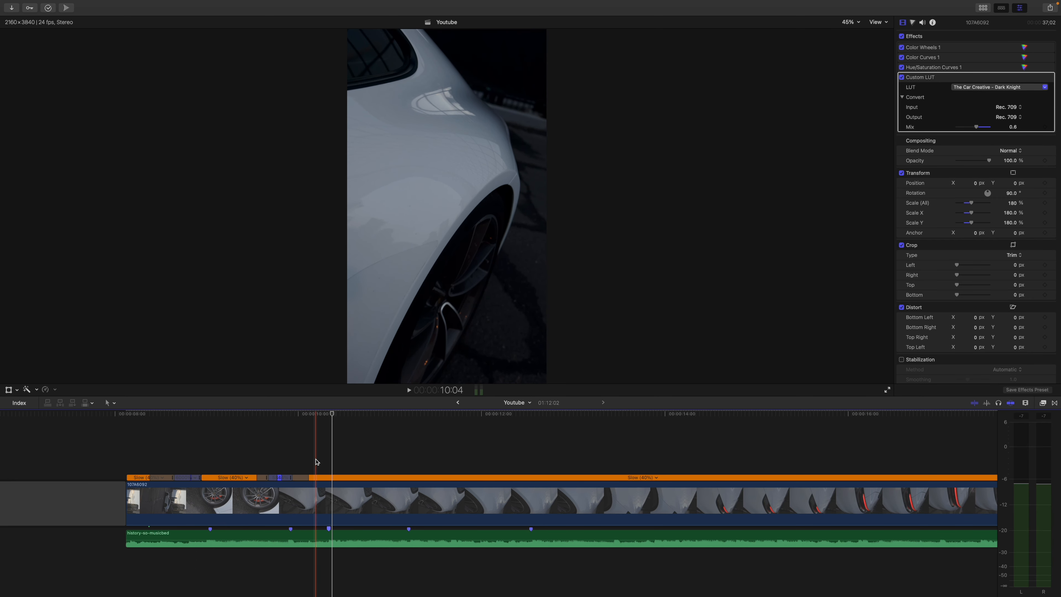
Split the clip's speed at the Porsche rear badge at 23:16 and set the section between the fender and that point to 5000%.
key(super+minus)
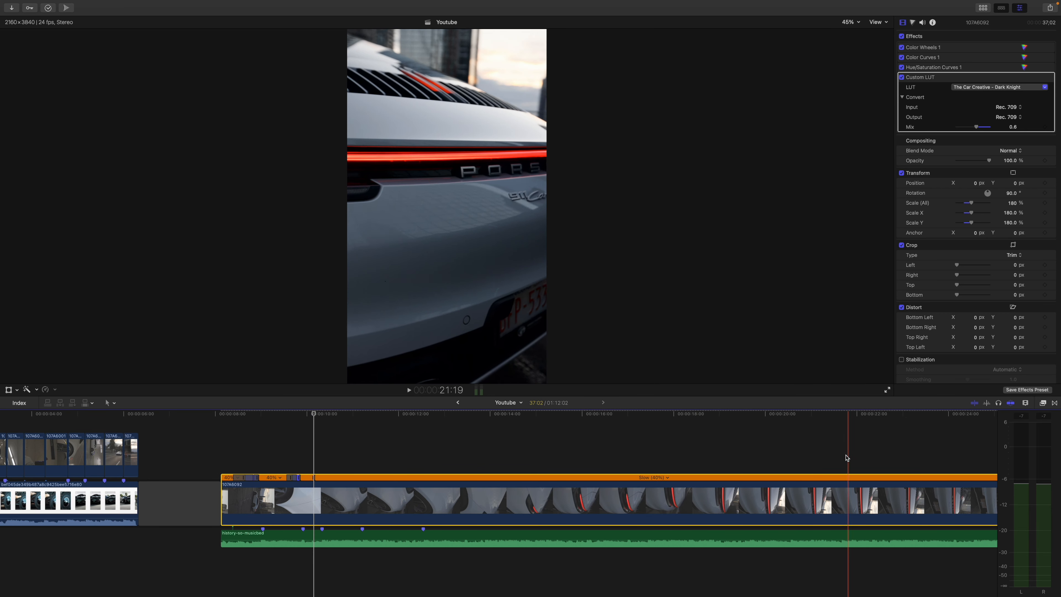
scroll(853, 458, right, 5)
click(772, 453)
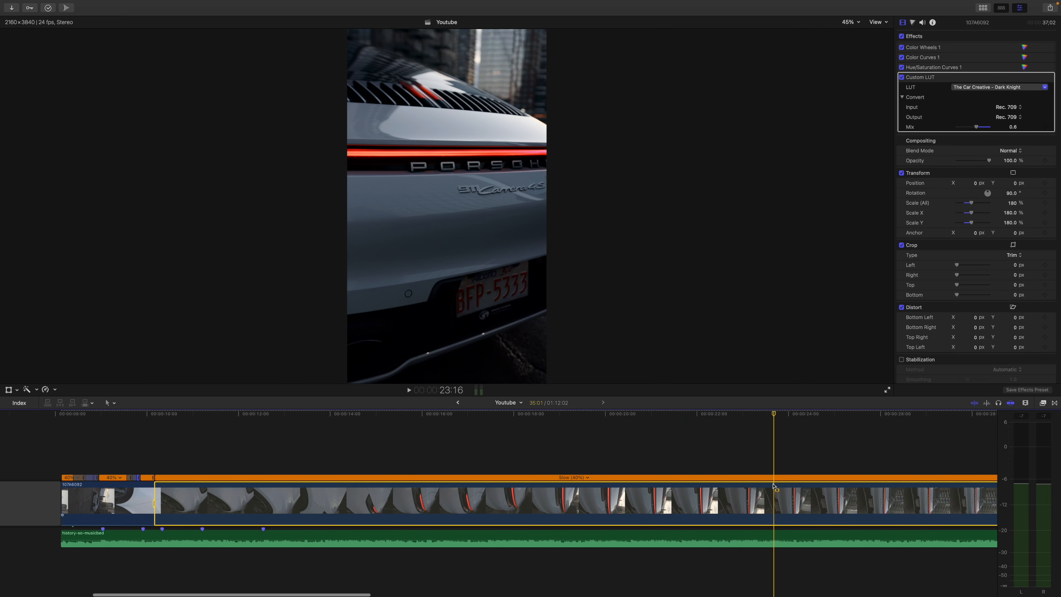
click(477, 478)
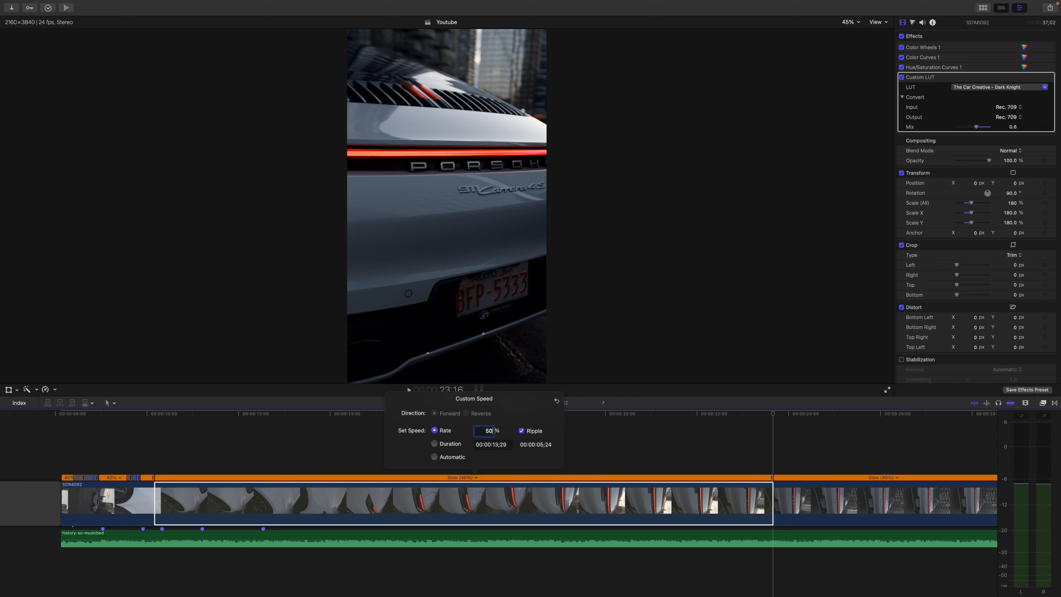
key(Return)
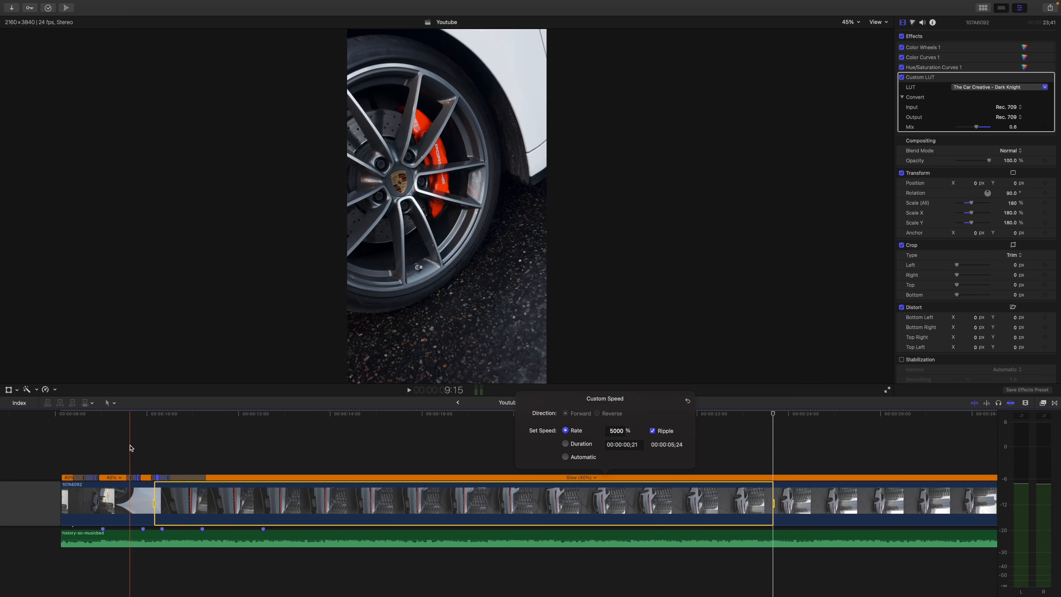
Play back the speed ramp from the rear fender to the Porsche badge and inspect its timing on the timeline.
click(131, 446)
key(space)
key(space)
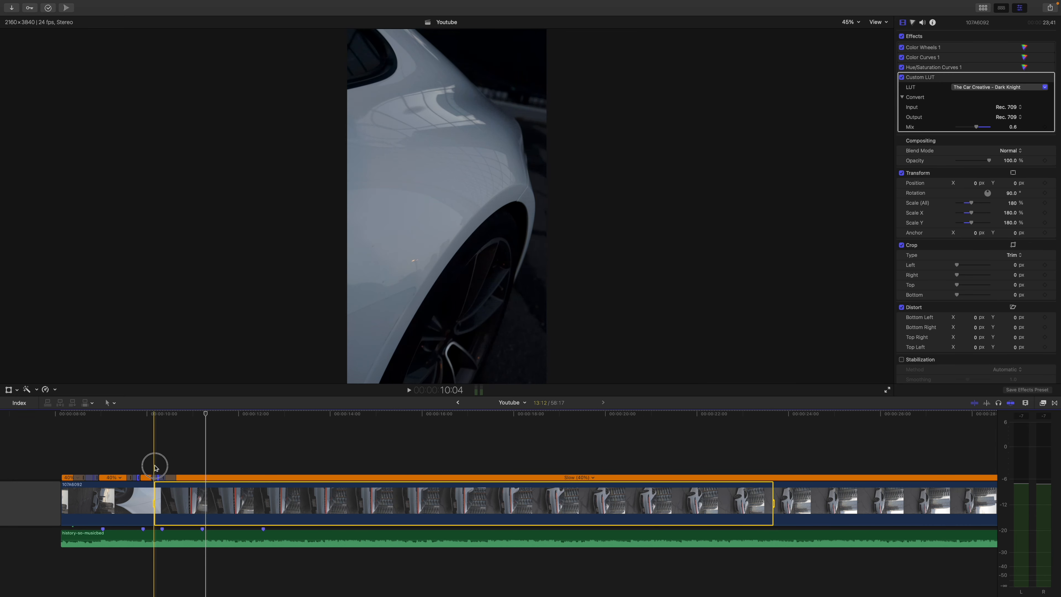
click(154, 465)
key(super+equal)
key(super+equal)
key(super+minus)
key(super+minus)
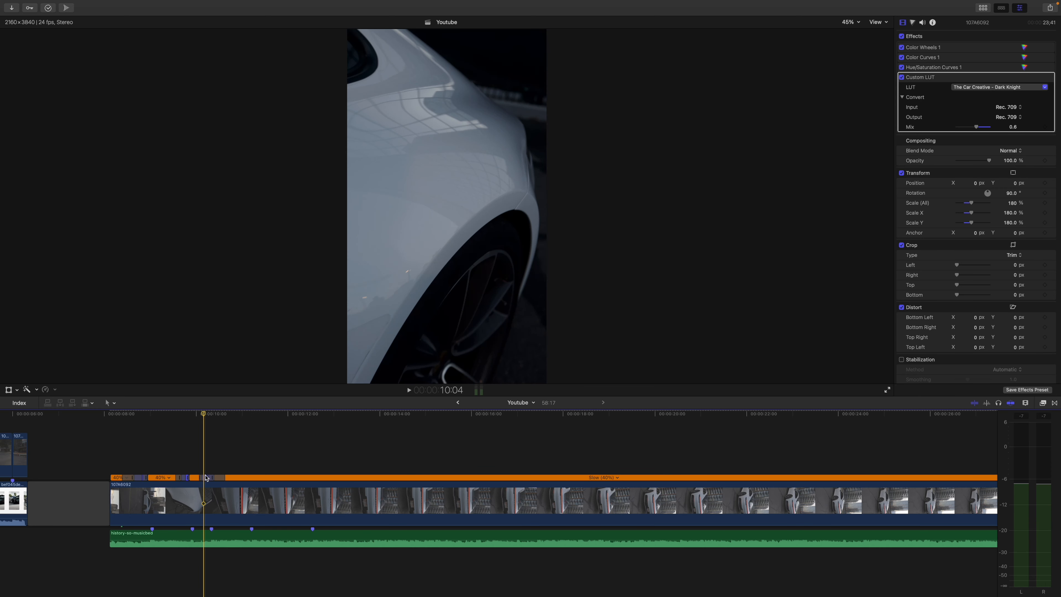
Split the clip's speed at about 11:00 and at 30:20, and set the section between them to a custom rate of 5000%.
click(253, 475)
key(super+minus)
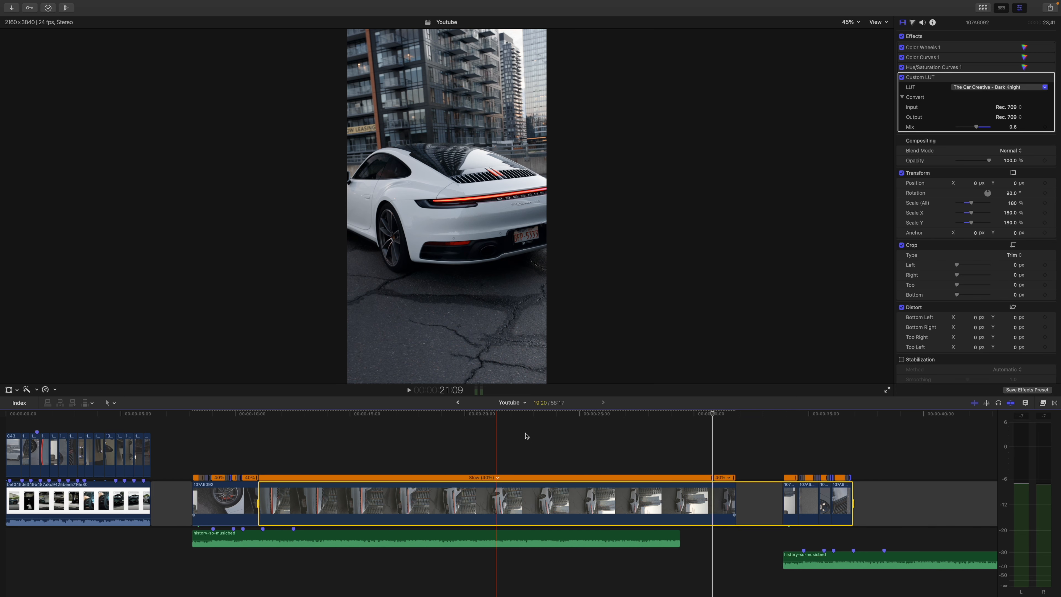
key(ctrl+alt+r)
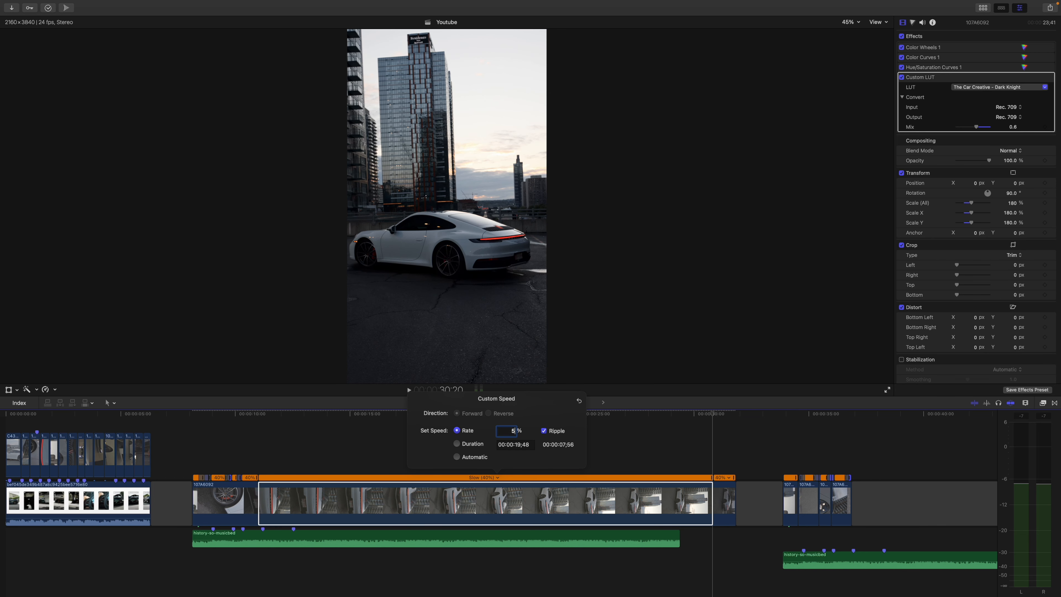
key(Return)
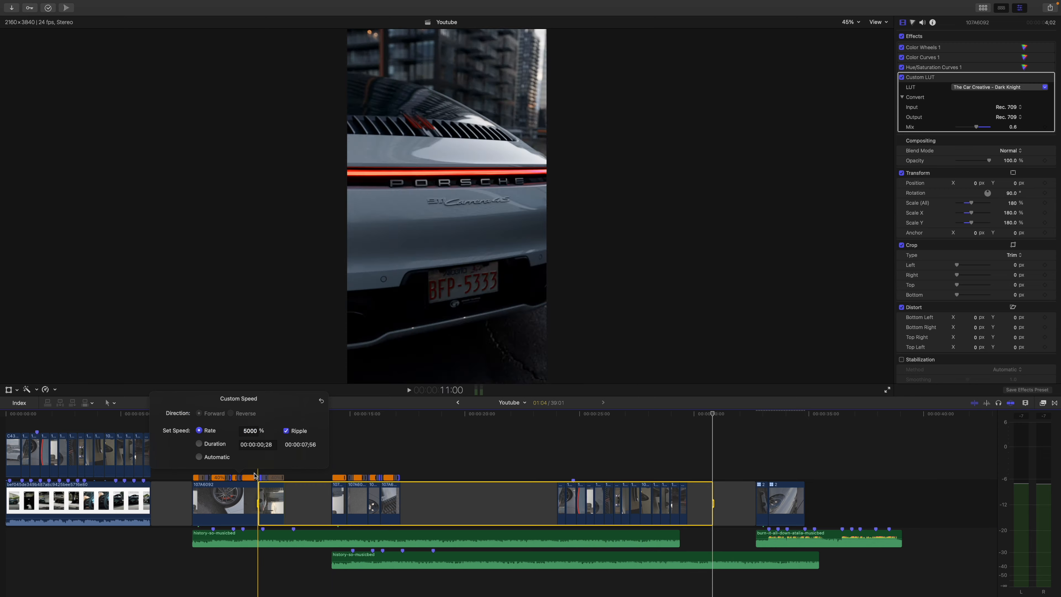
click(256, 475)
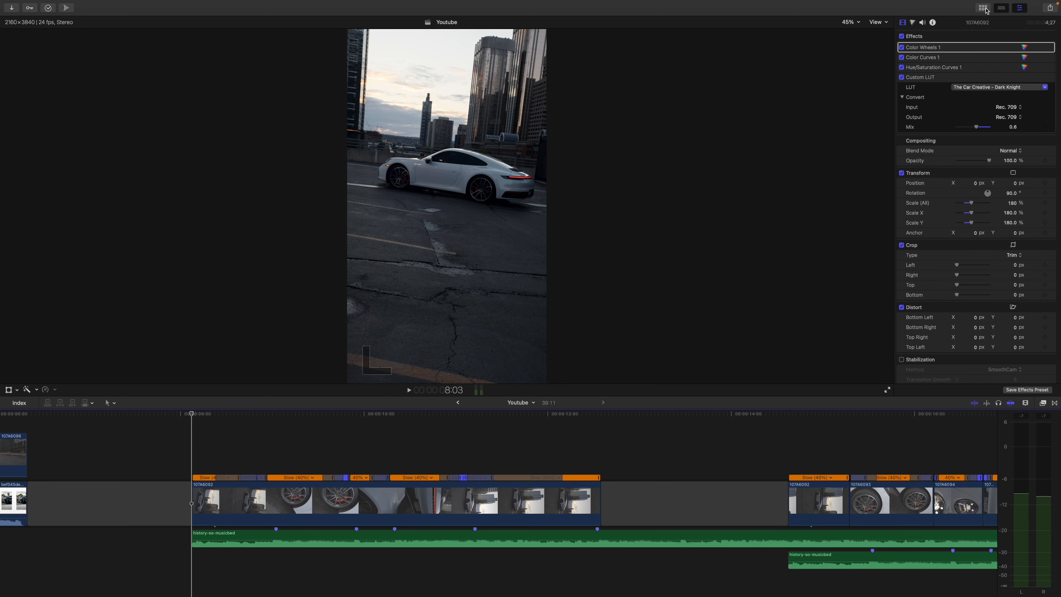
Place an RT Adjustment Layer title above the first fast speed segment and trim it to that segment's length.
click(984, 9)
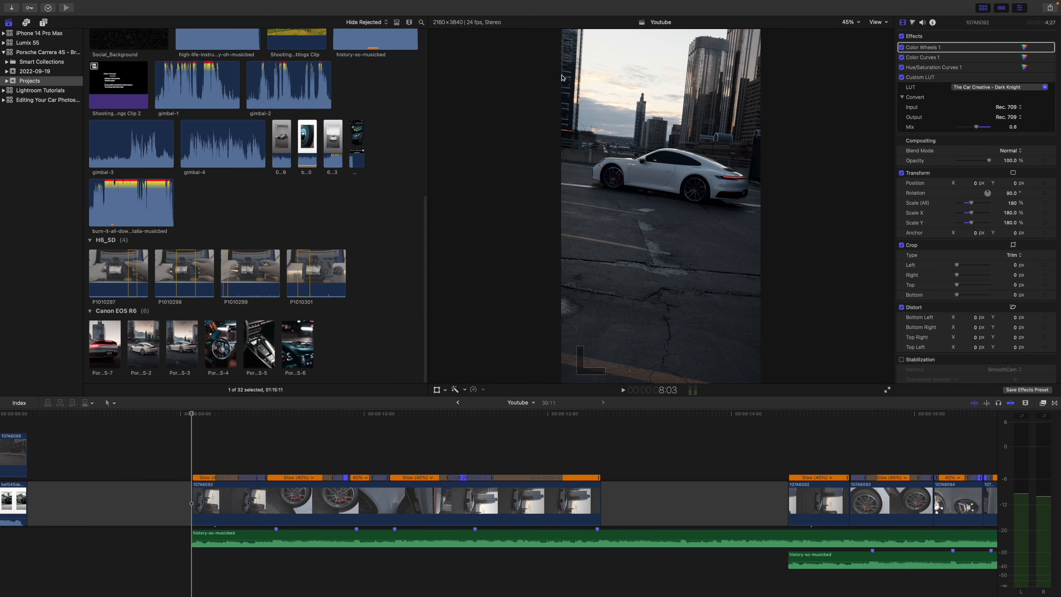
click(43, 22)
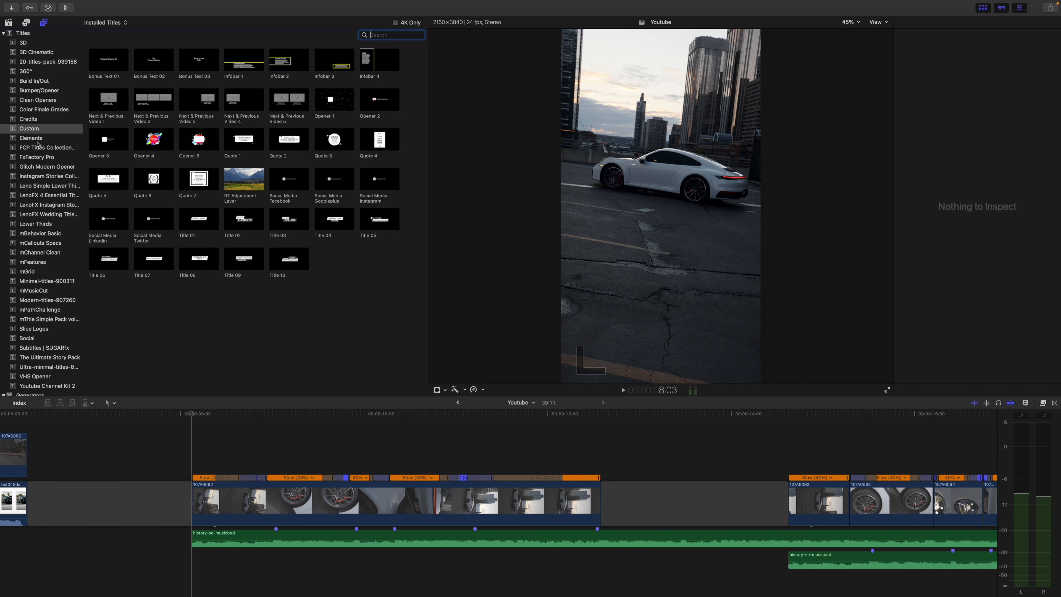
drag(240, 179, 268, 468)
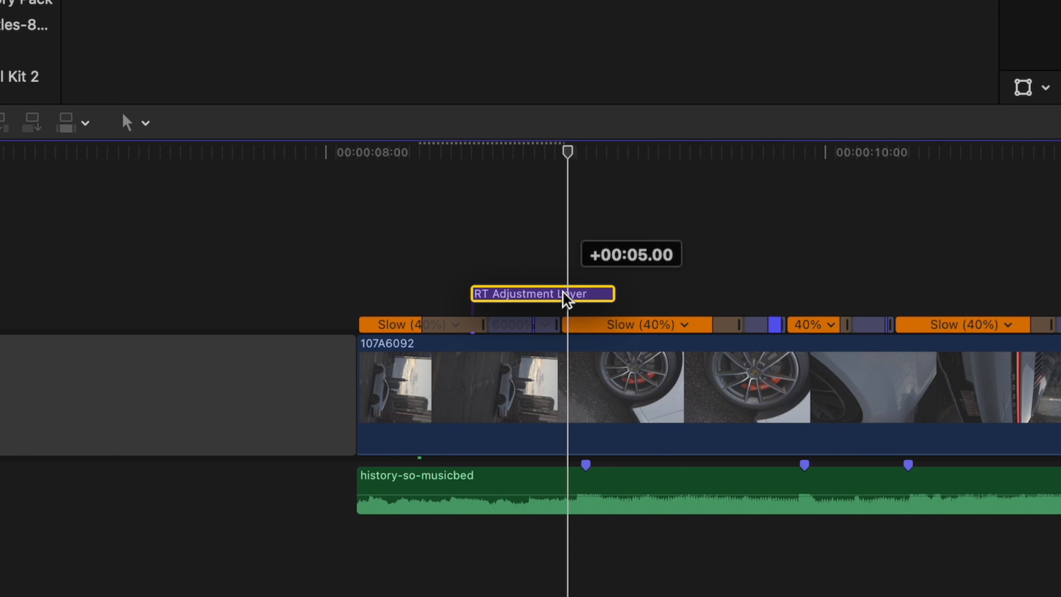
drag(566, 298, 563, 298)
drag(475, 297, 484, 298)
click(515, 273)
click(518, 297)
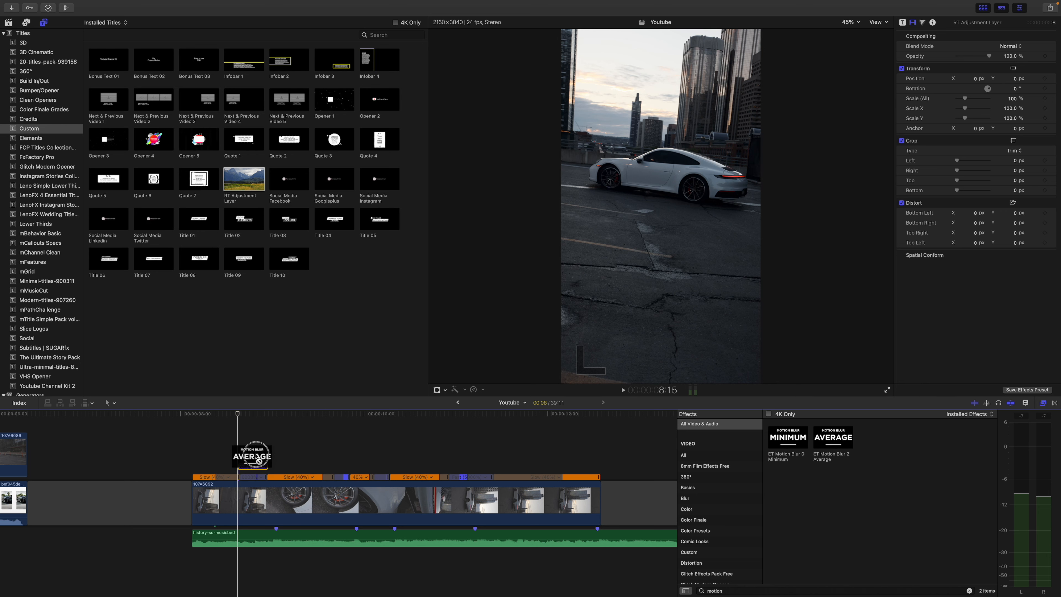
Apply the ET Motion Blur 2 Average effect to the adjustment layer and duplicate the layer above the other fast speed segments.
drag(253, 469, 254, 469)
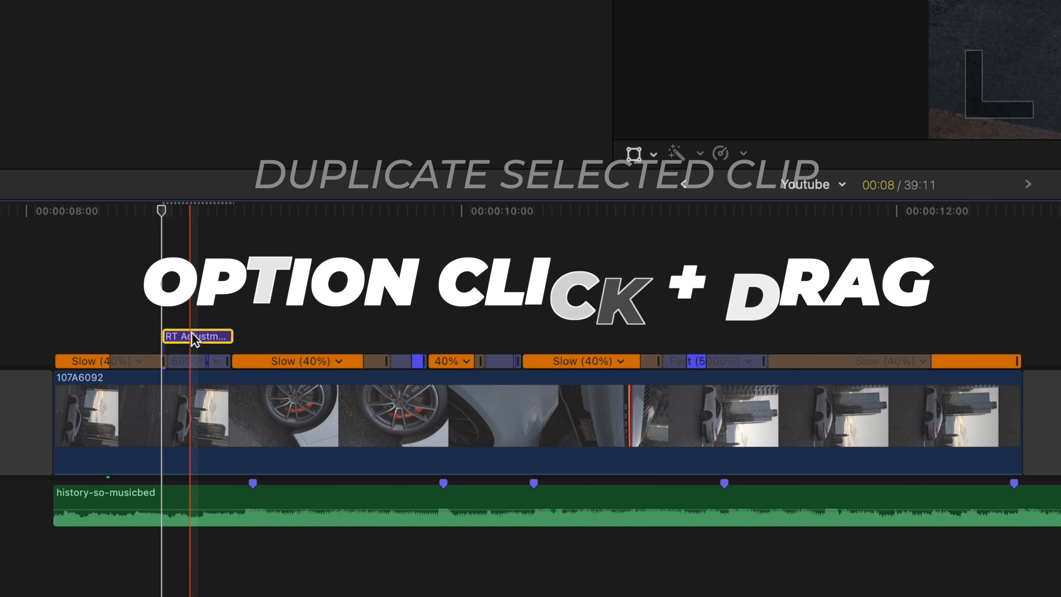
drag(195, 337, 763, 345)
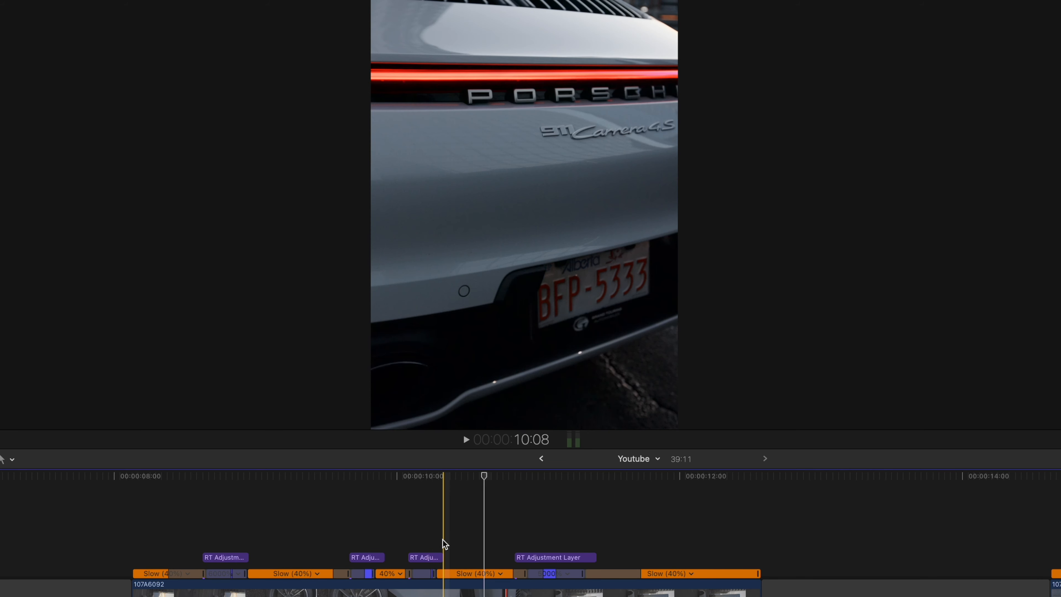
Extend the third fast speed segment slightly so its end matches the adjustment layer above it.
click(434, 575)
drag(434, 575, 440, 572)
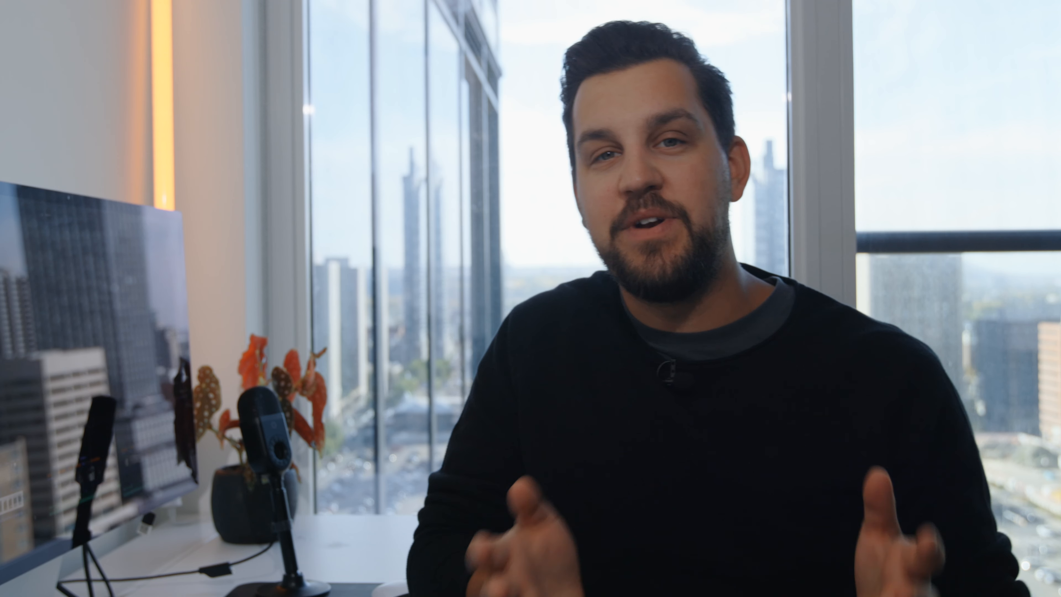